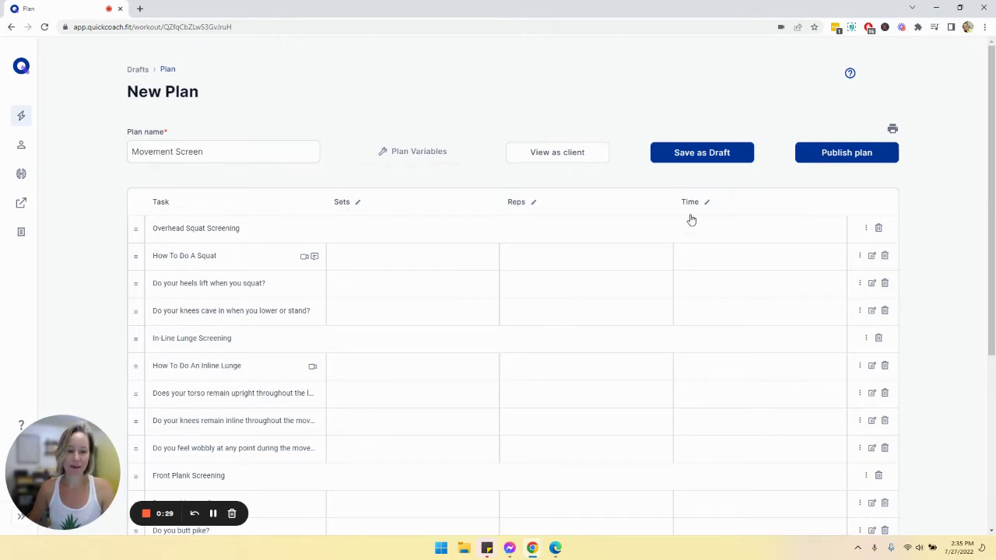
Step: Check the Front Plank and Overhead Squat Screening headings, leaving both unchanged
scroll(478, 290, "down", 1)
scroll(478, 291, "down", 2)
left_click(187, 320)
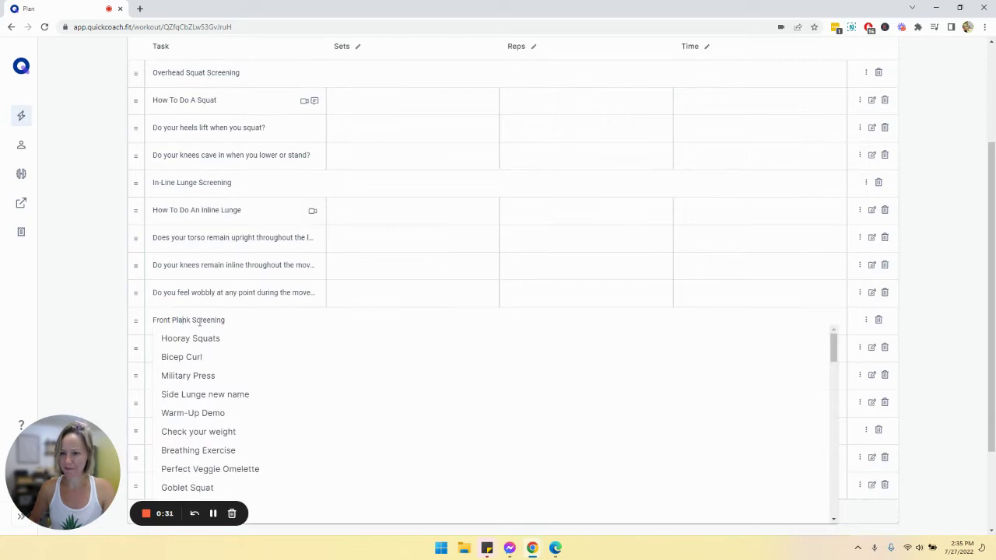
key("shift+End")
left_click(80, 268)
scroll(78, 262, "up", 3)
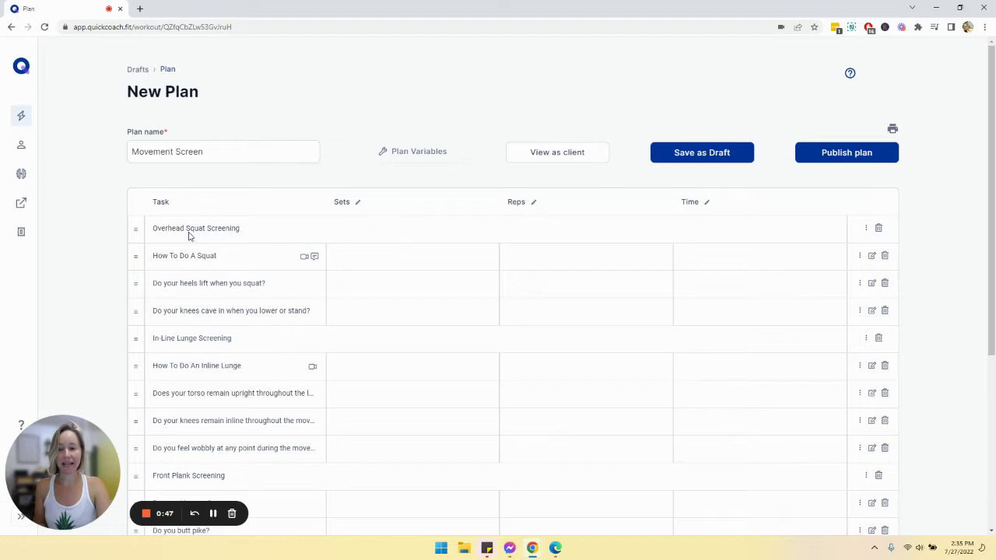
left_click(165, 228)
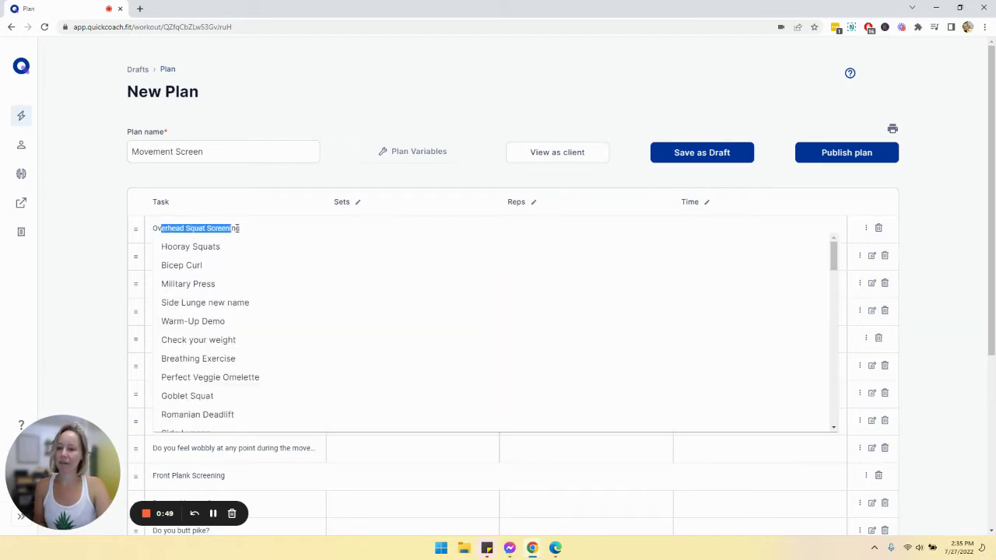
left_click(85, 192)
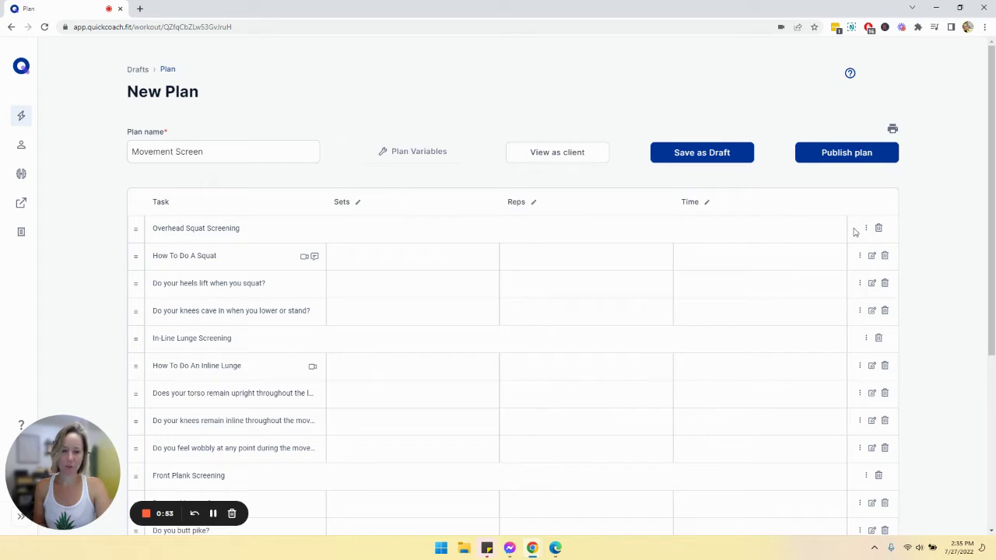
Step: Add a blank row below the Active Straight Leg Raise task and view its heading options
scroll(545, 254, "down", 1)
scroll(545, 254, "down", 3)
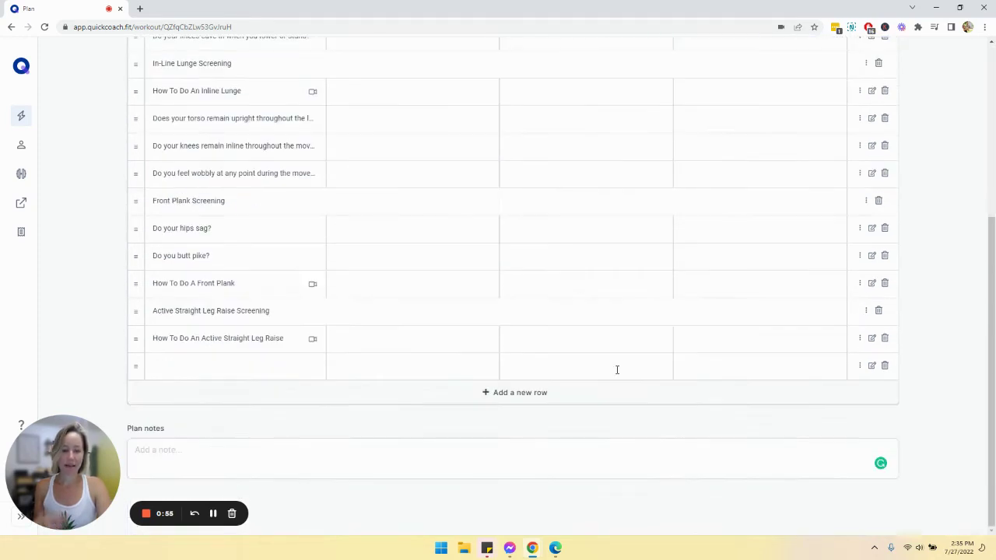
left_click(511, 397)
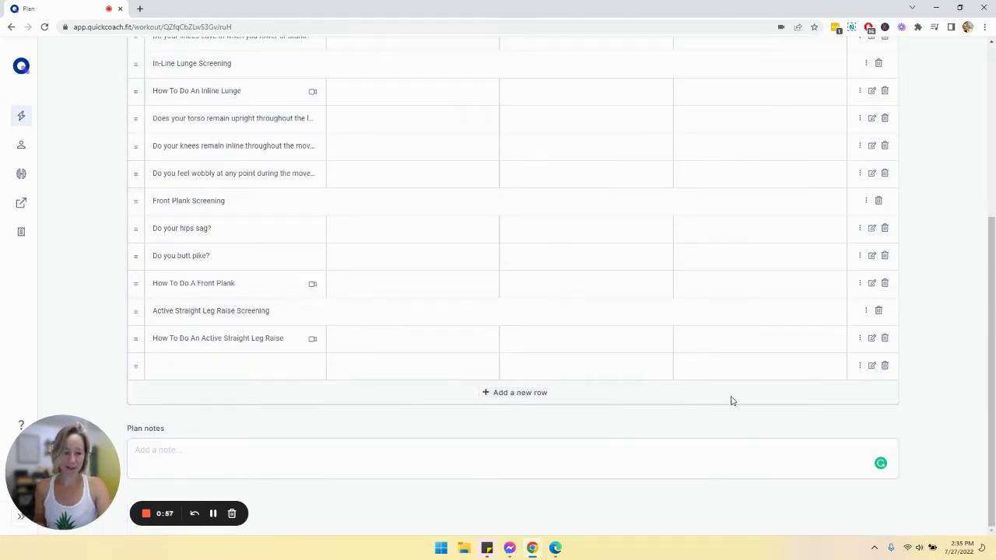
left_click(859, 395)
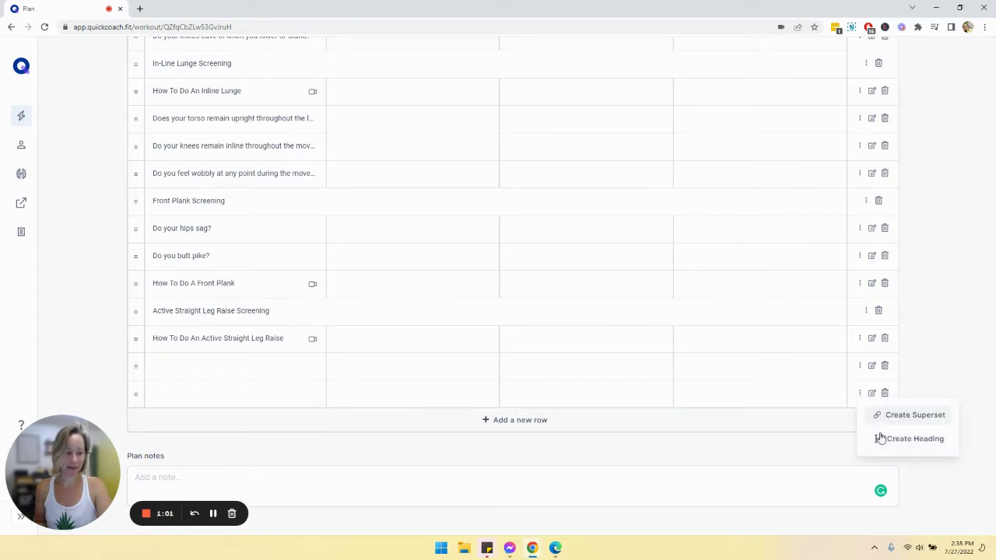
scroll(362, 240, "up", 4)
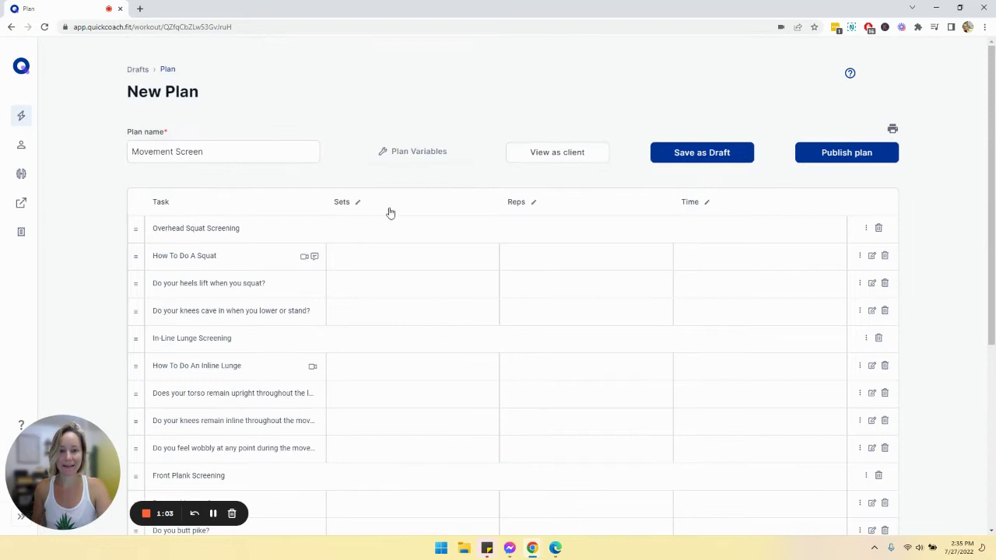
left_click(541, 152)
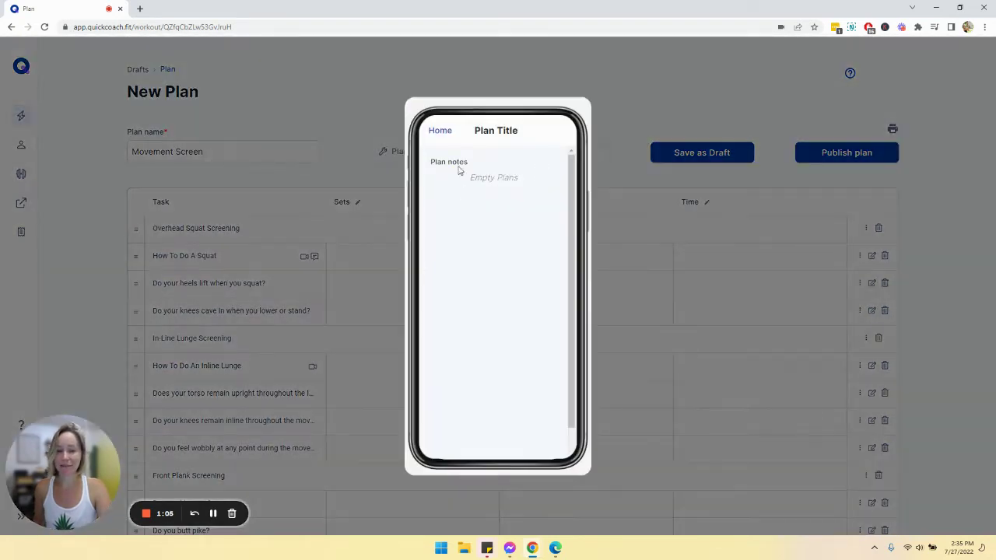
left_click_drag(435, 181, 525, 183)
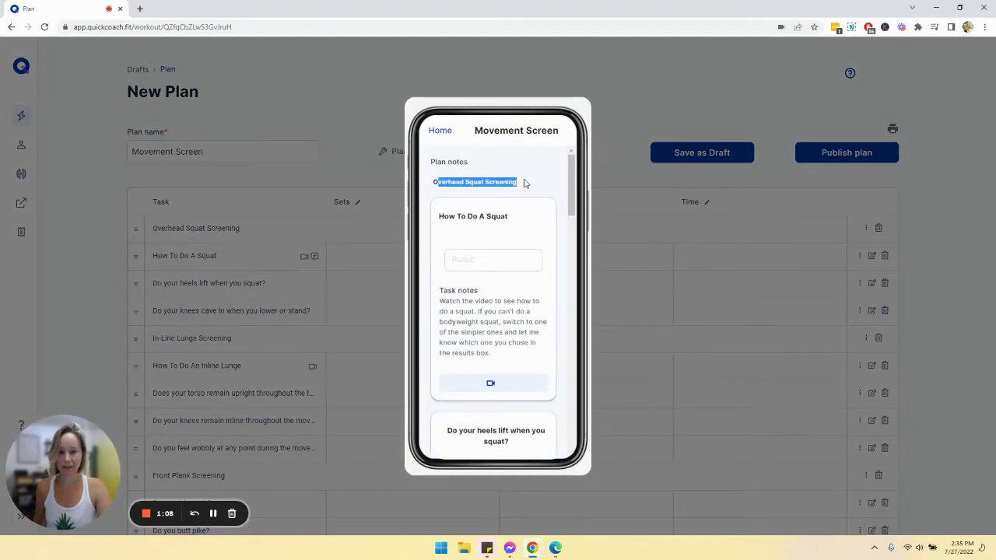
left_click(637, 100)
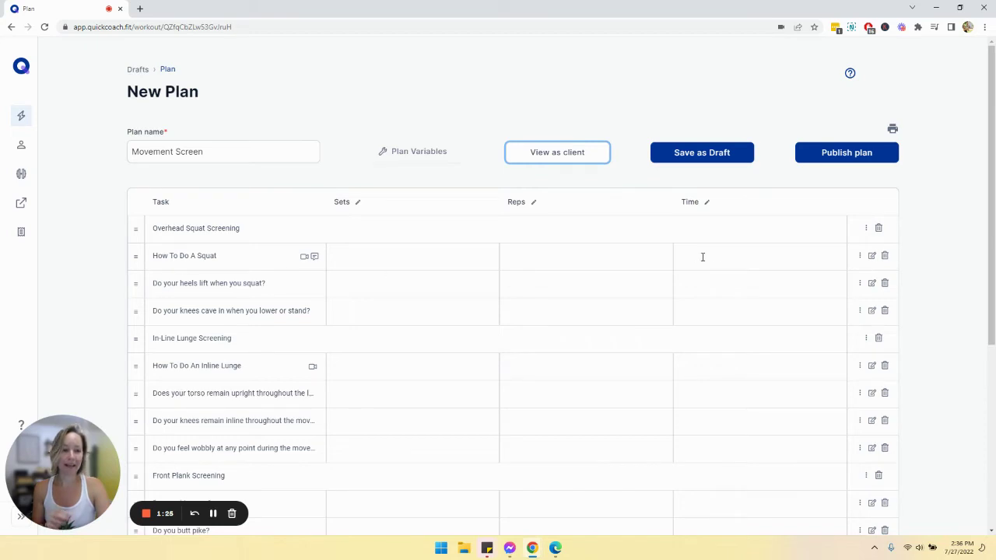
left_click(871, 256)
scroll(427, 331, "down", 2)
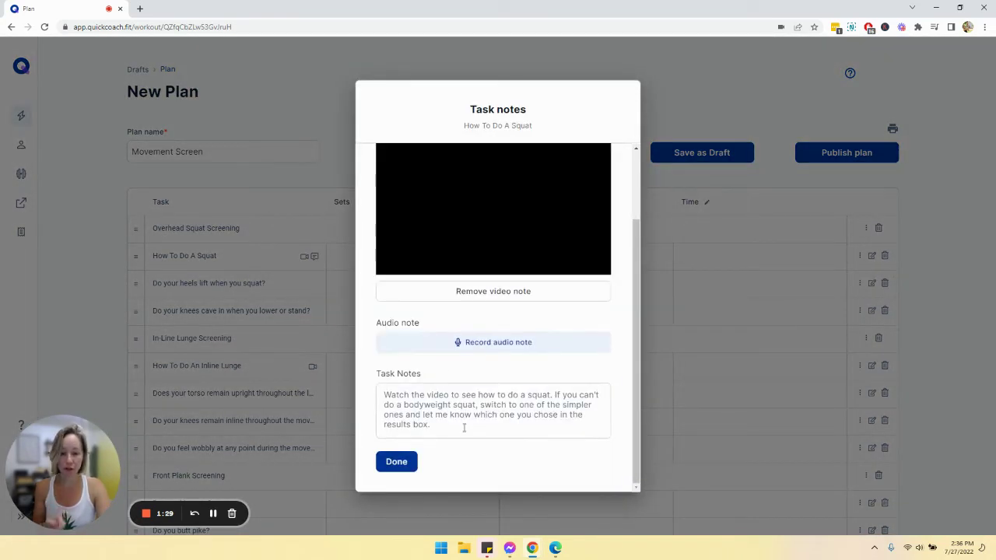
scroll(507, 347, "up", 2)
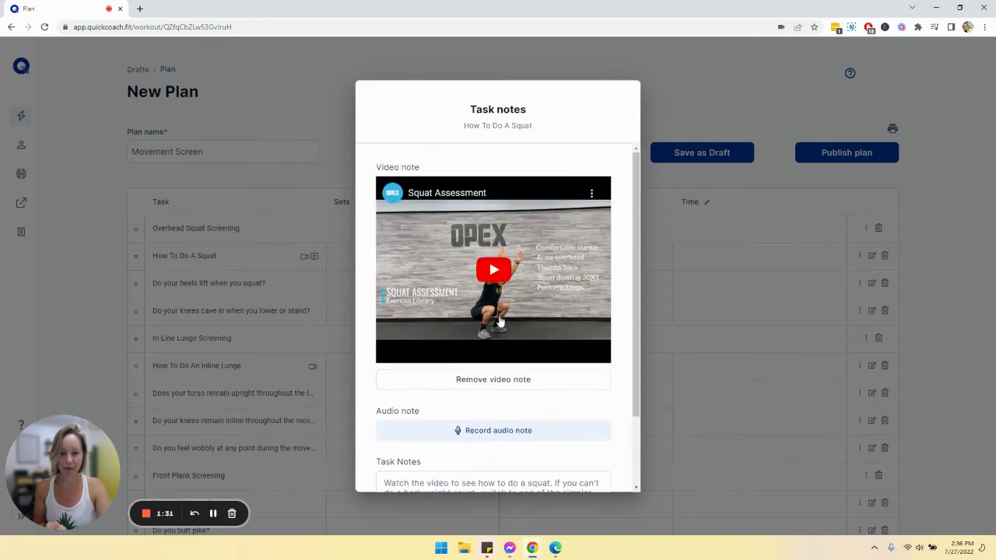
scroll(499, 320, "down", 2)
left_click(689, 125)
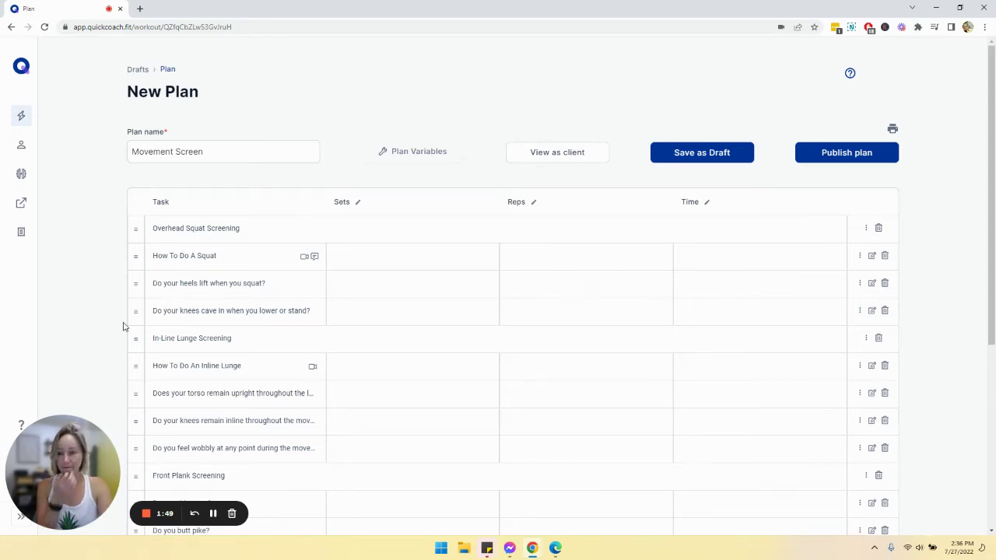
left_click(208, 312)
left_click(87, 272)
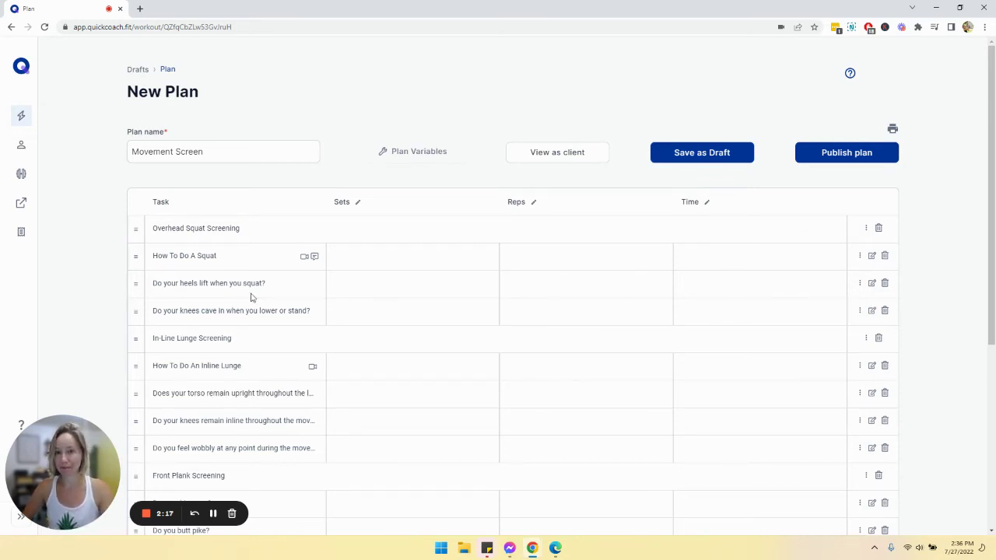
left_click(157, 309)
left_click(109, 234)
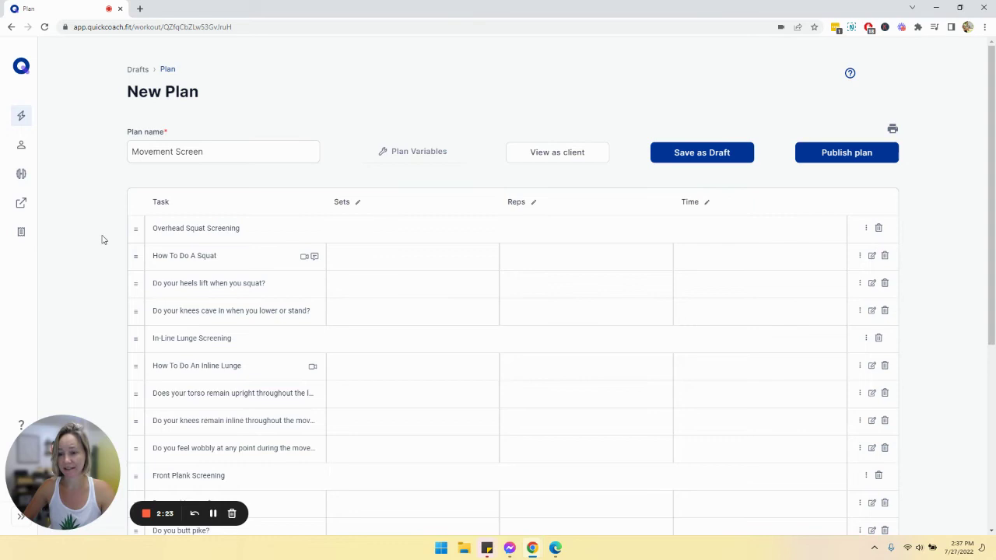
scroll(105, 240, "down", 2)
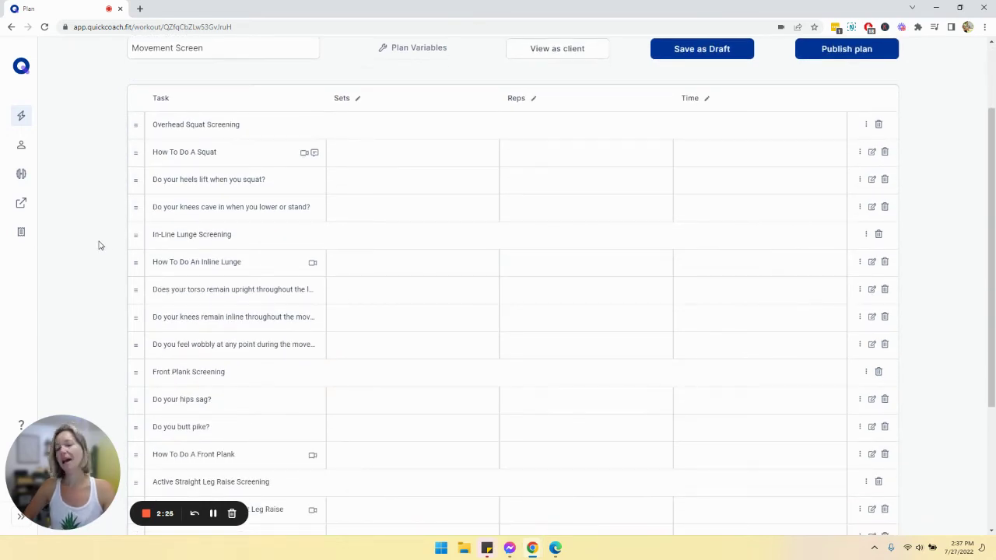
left_click(872, 206)
left_click(450, 354)
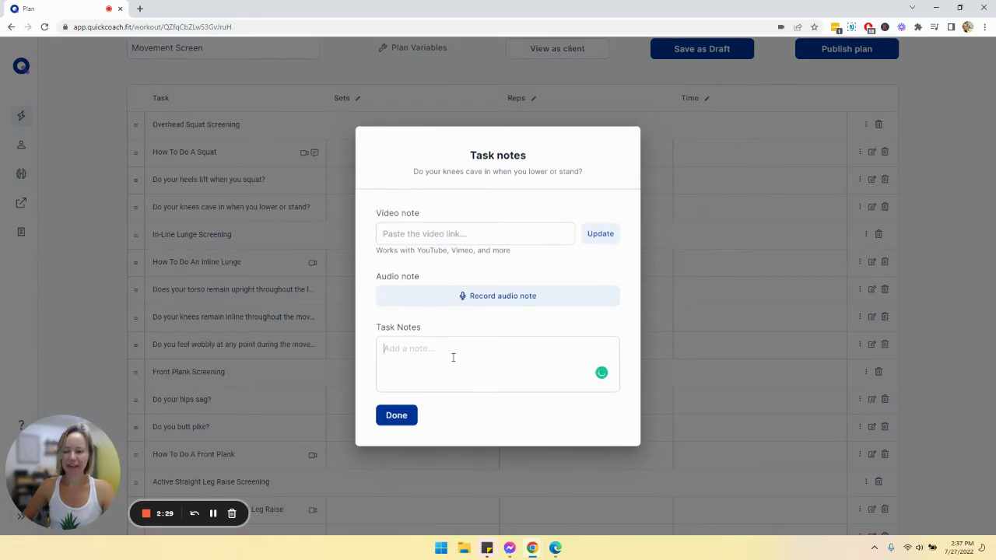
left_click(424, 239)
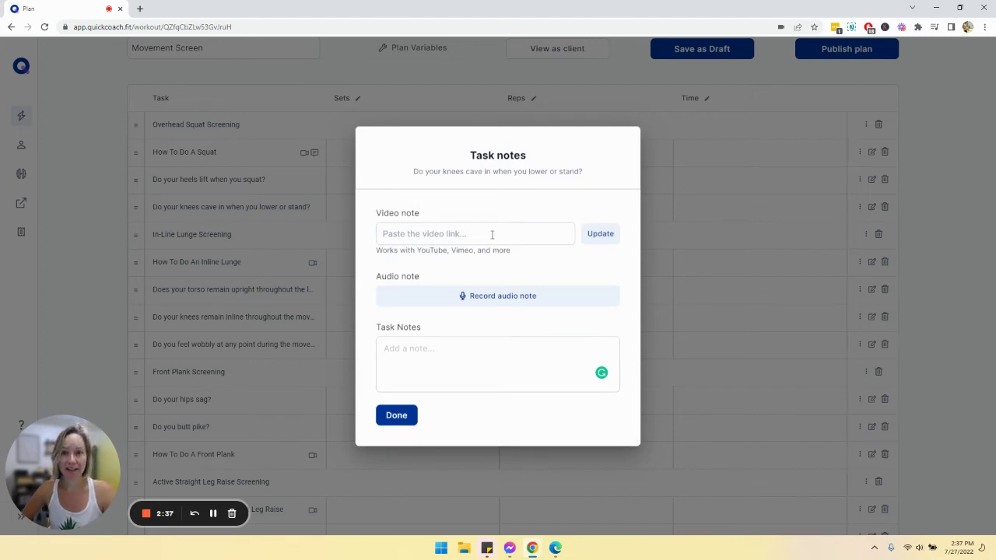
left_click(100, 182)
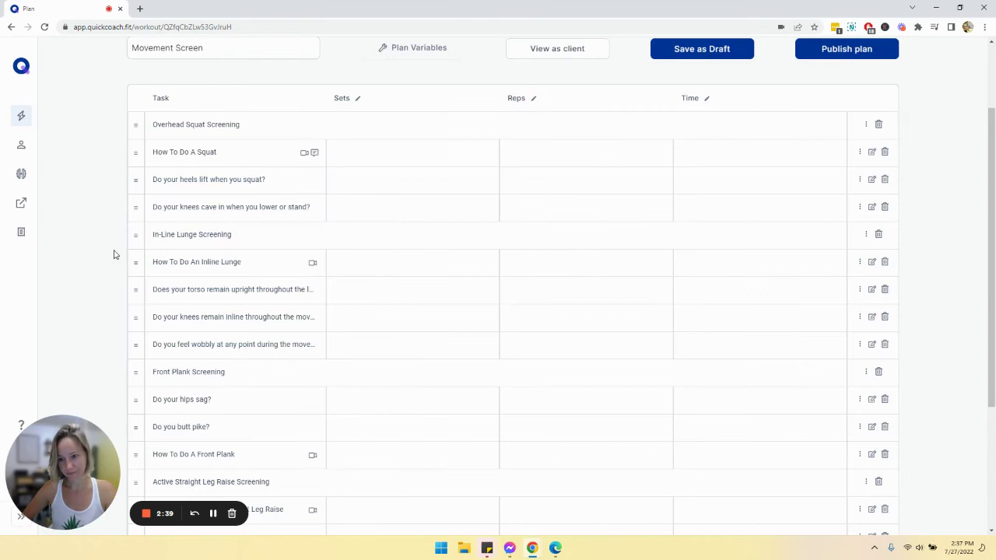
left_click(214, 234)
left_click(109, 204)
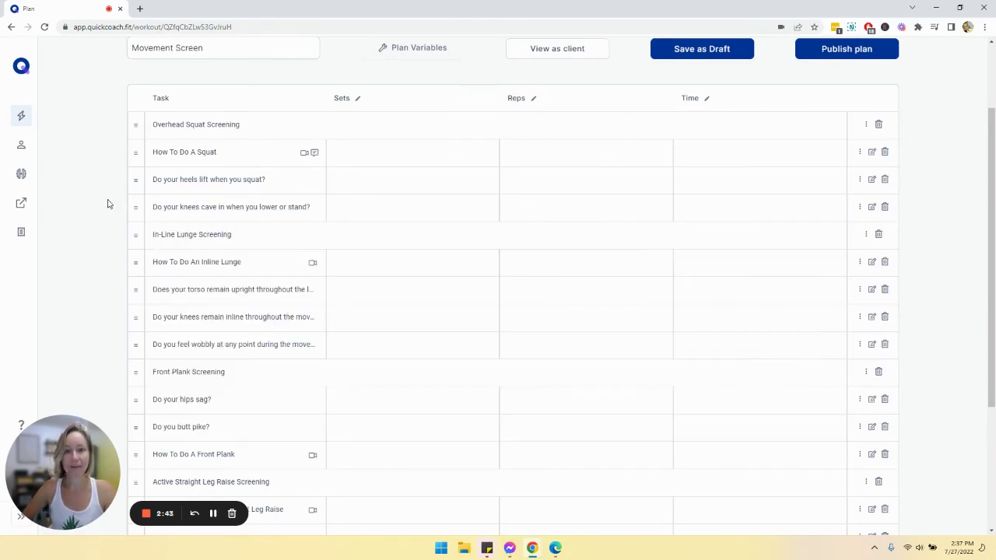
scroll(109, 209, "down", 1)
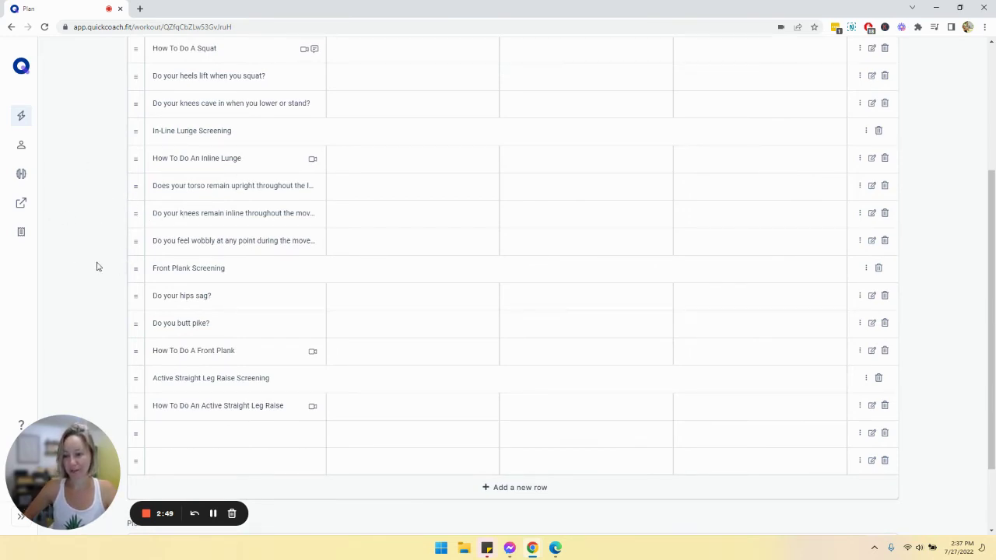
scroll(97, 267, "down", 1)
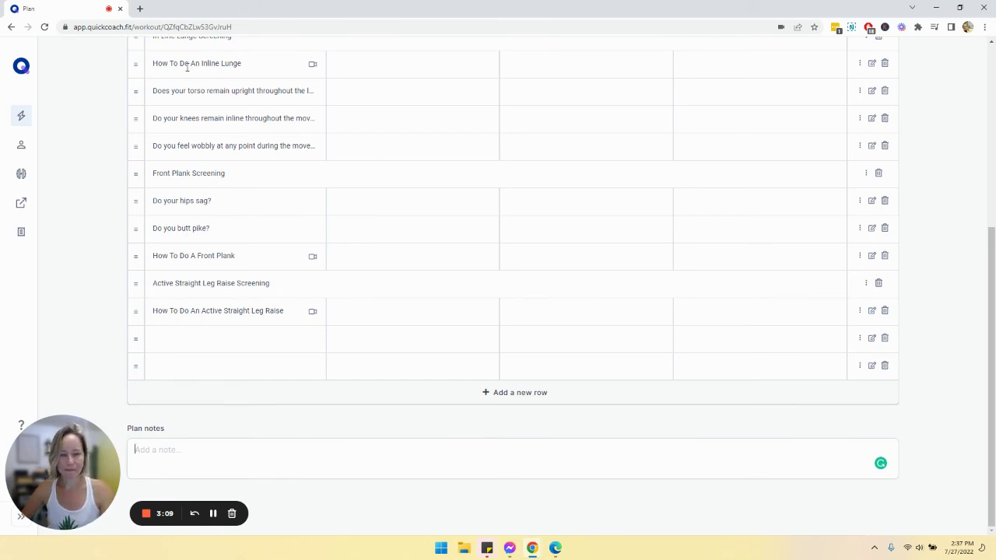
scroll(295, 196, "up", 2)
scroll(288, 196, "up", 1)
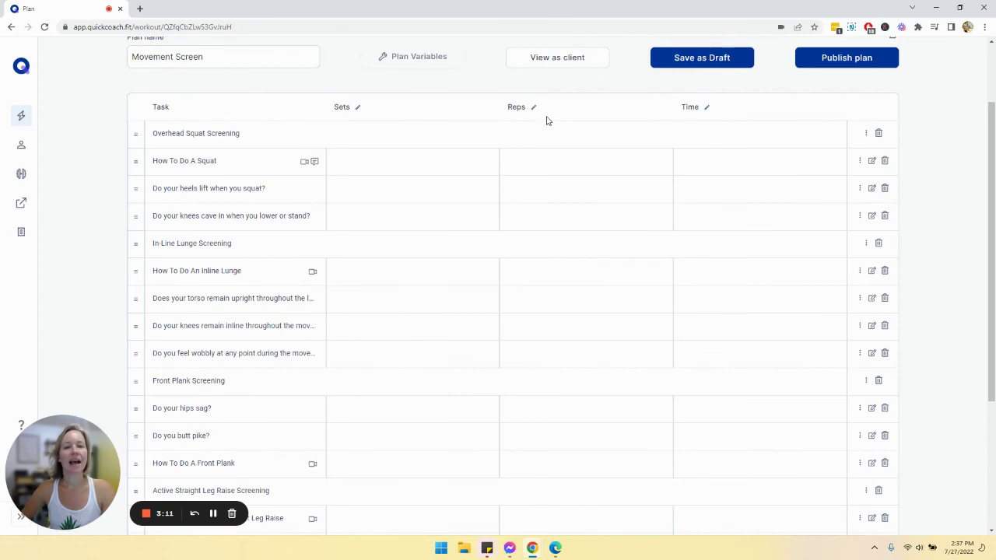
left_click(540, 66)
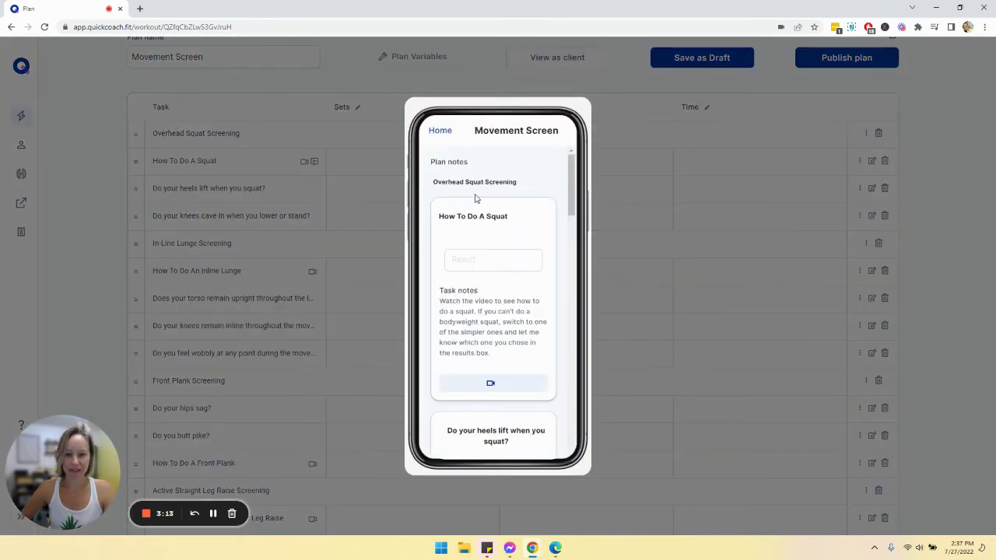
left_click_drag(465, 182, 508, 181)
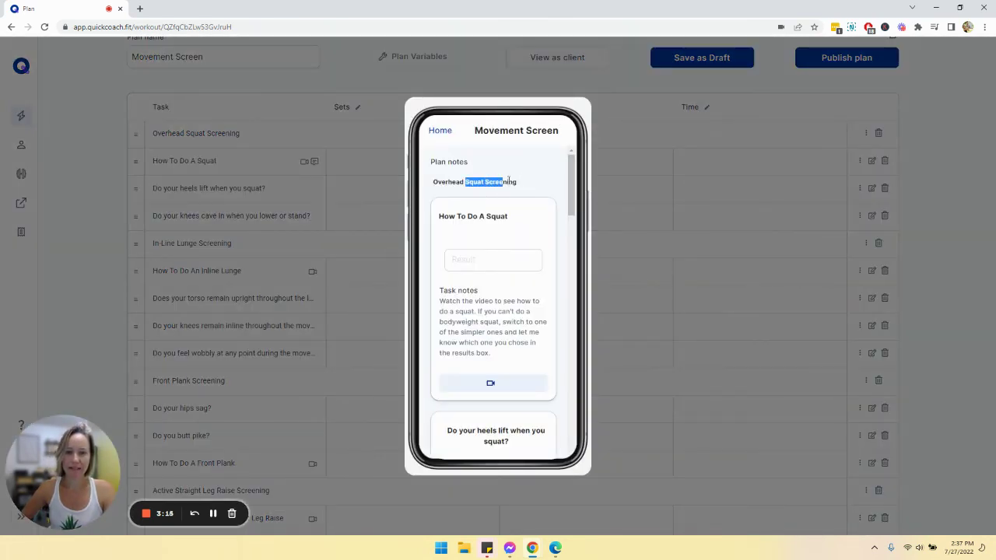
scroll(579, 191, "down", 1)
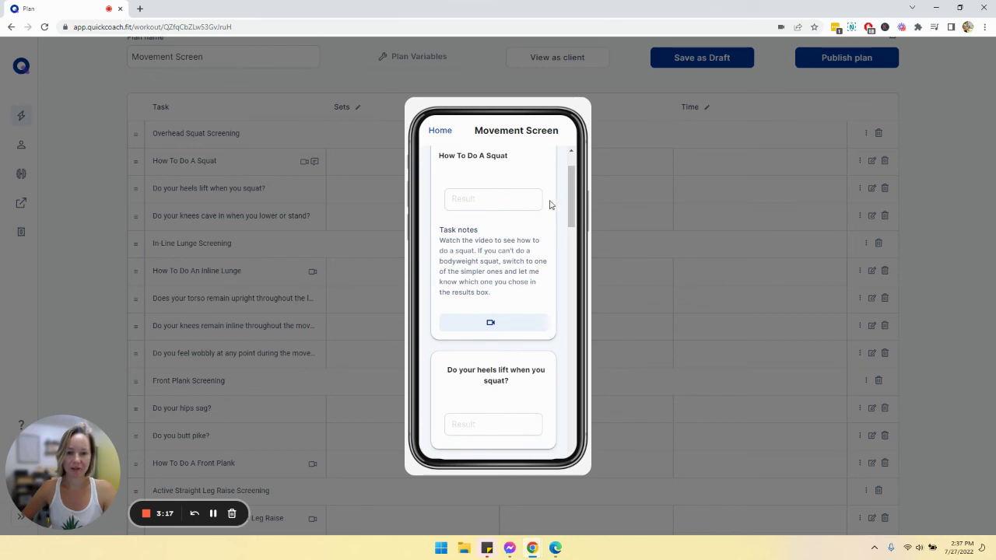
left_click_drag(571, 198, 571, 200)
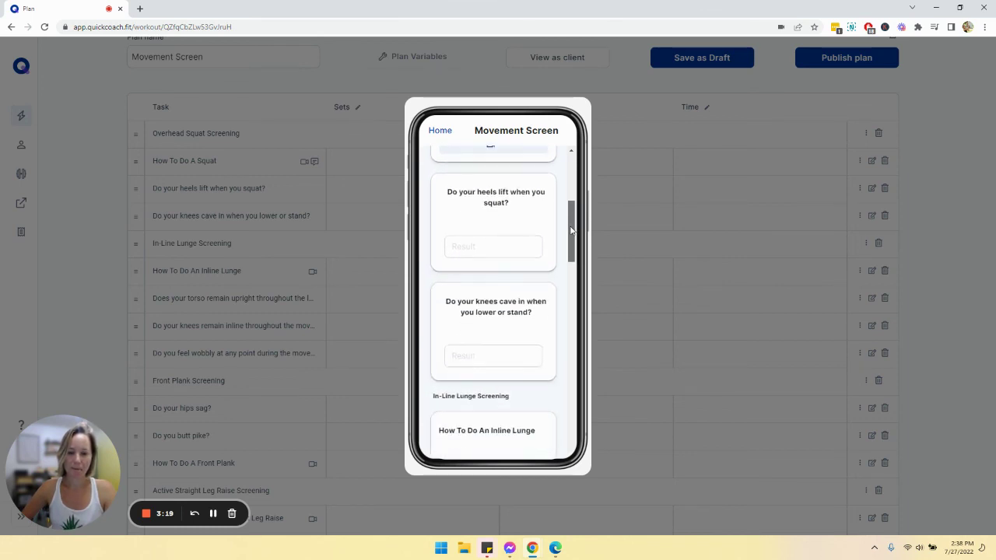
scroll(571, 225, "down", 1)
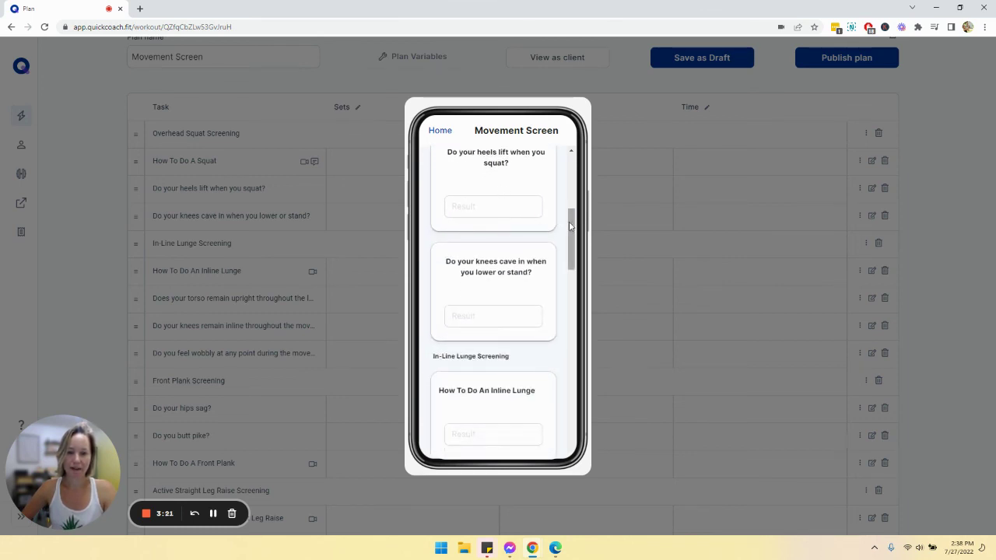
scroll(500, 220, "down", 3)
scroll(566, 268, "down", 5)
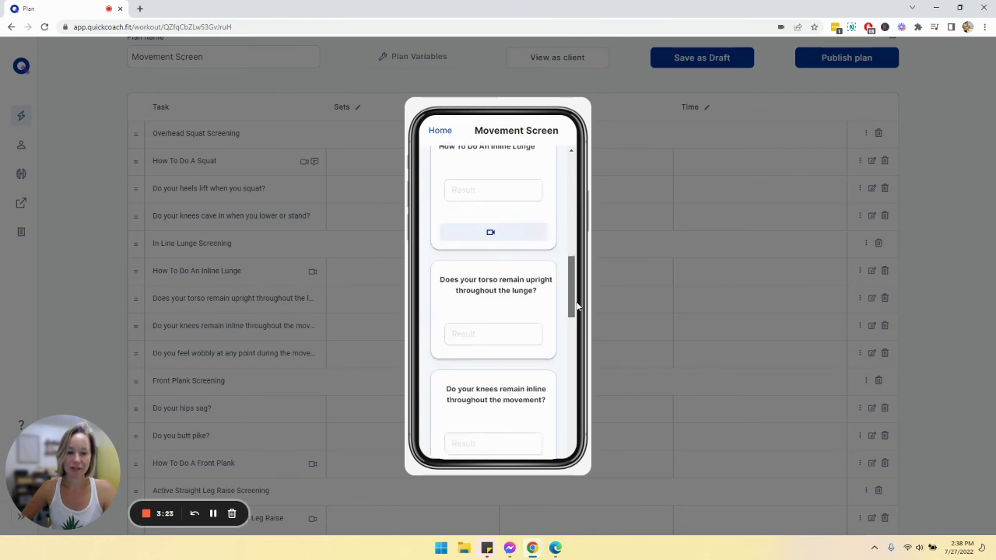
scroll(566, 268, "down", 15)
left_click(537, 81)
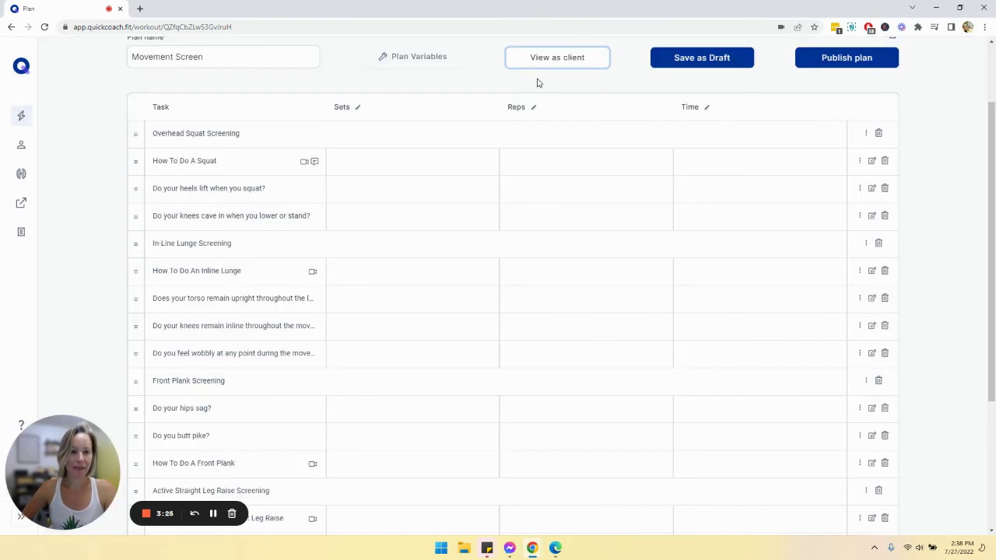